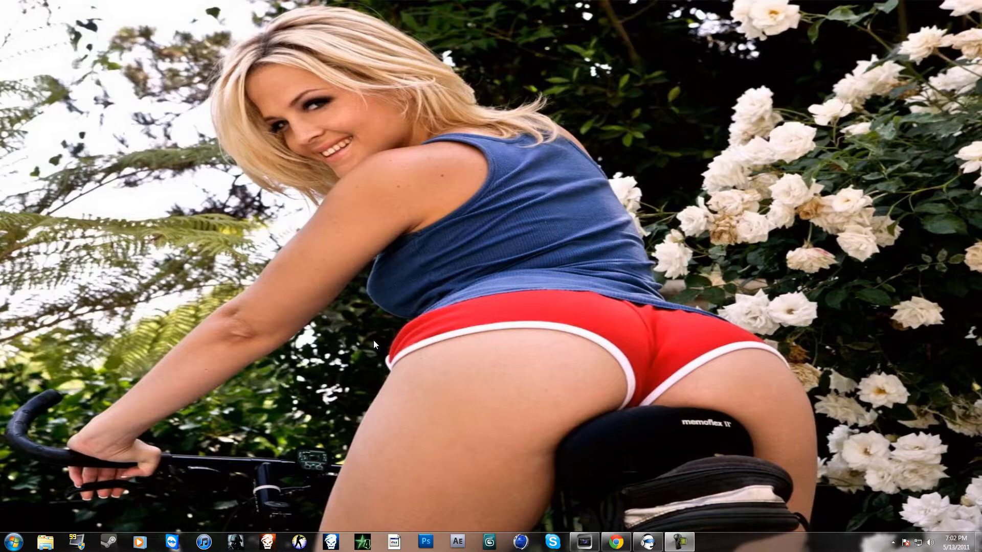
# Restore the Chrome window showing the downloaded wallpaper image
pyautogui.click(616, 541)
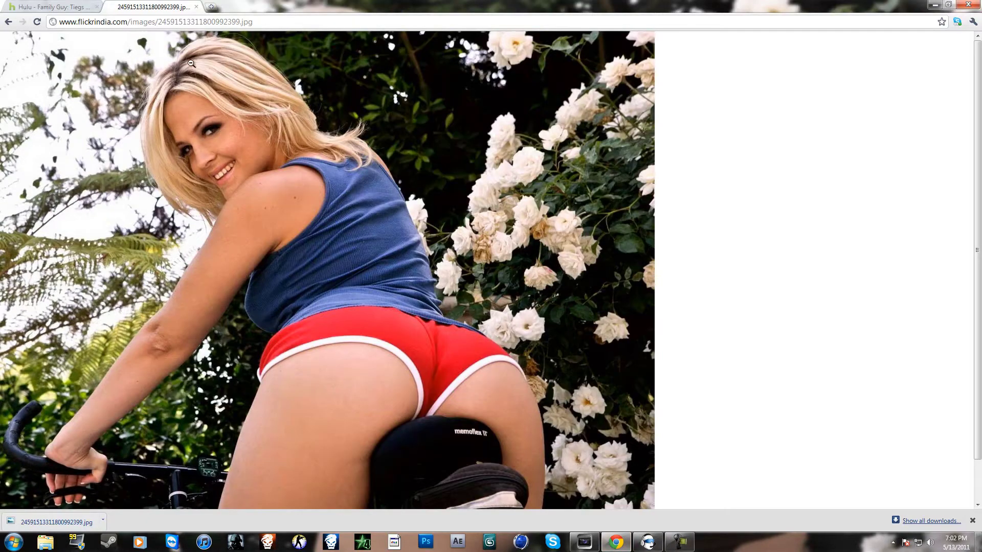
pyautogui.click(196, 7)
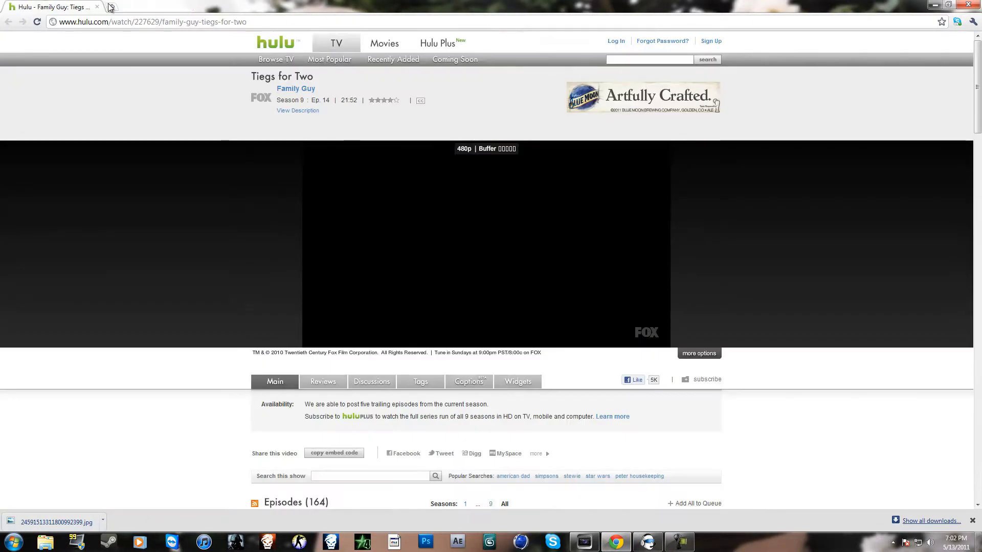
pyautogui.click(110, 6)
pyautogui.write('www.youtube.com')
pyautogui.press('Return')
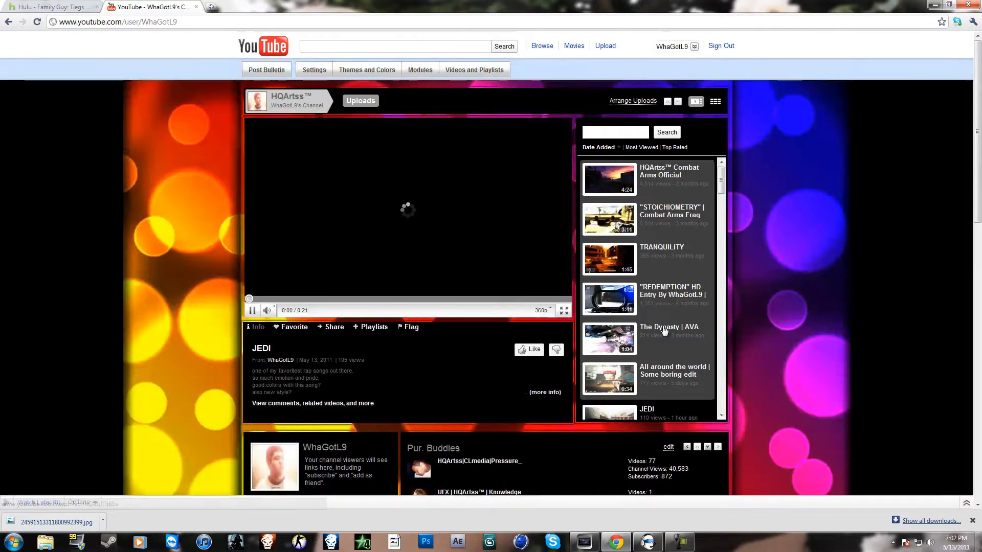
# Play the chilled. Counter-Strike mini-edit, seek around, pause at 0:36, then minimize Chrome
pyautogui.scroll(-1, 664, 358)
pyautogui.click(667, 396)
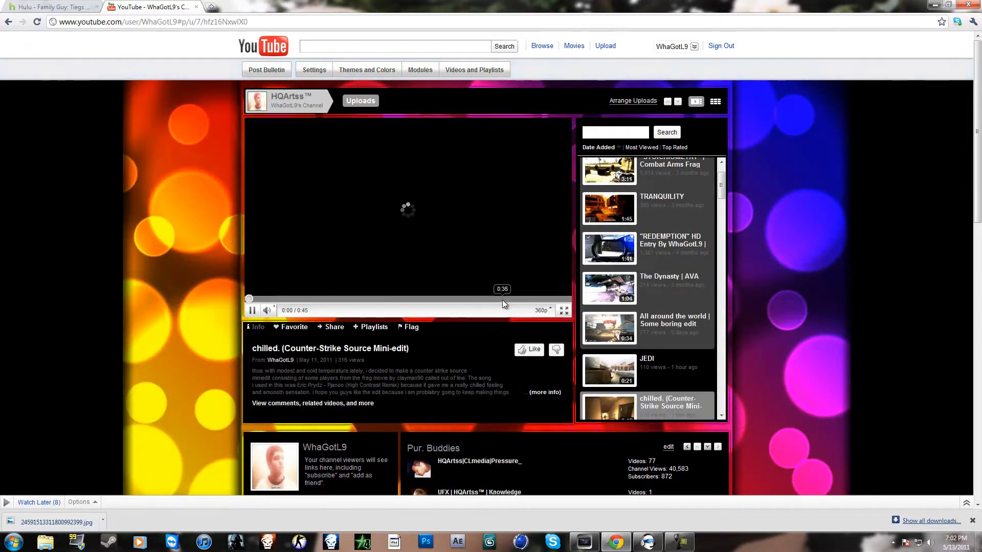
pyautogui.click(471, 299)
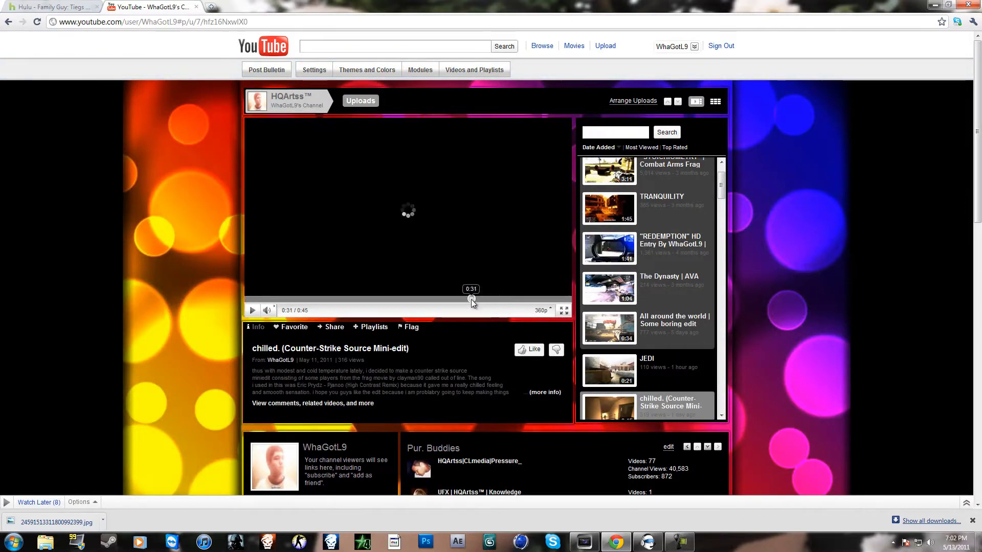
pyautogui.click(429, 248)
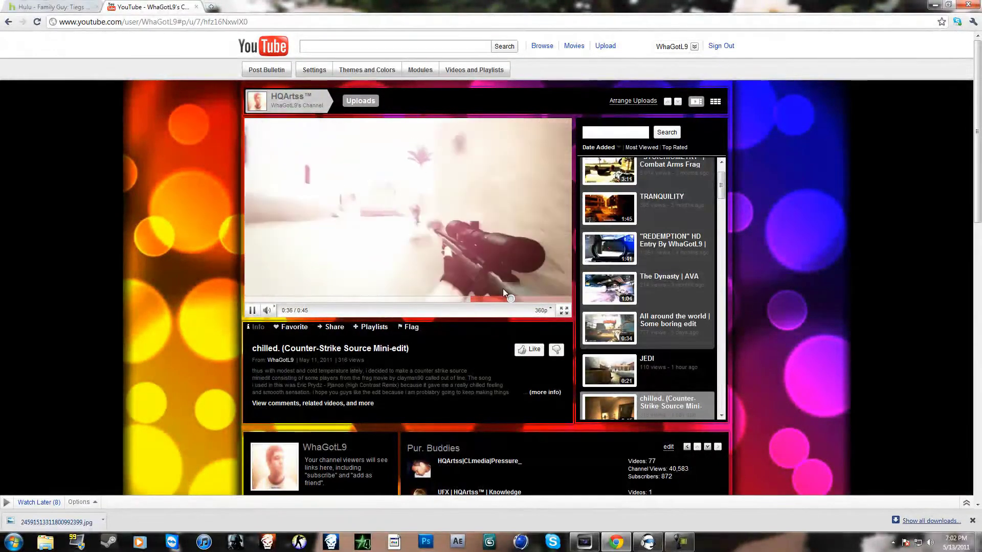
pyautogui.click(499, 300)
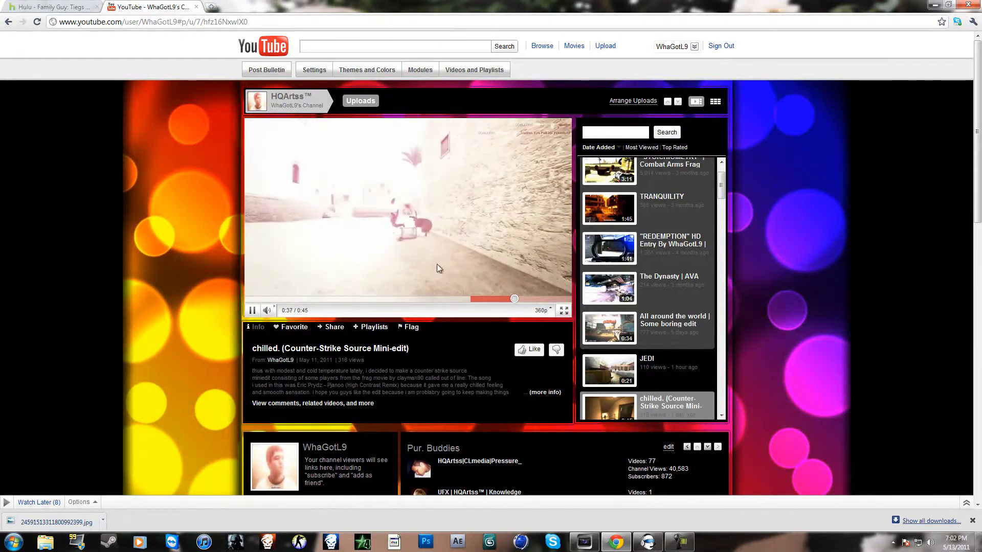
pyautogui.click(496, 300)
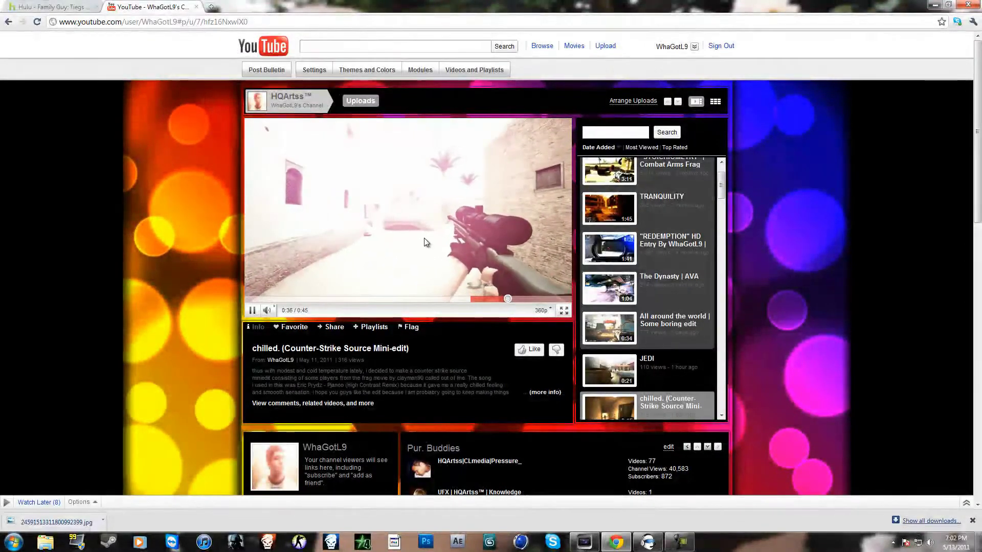
pyautogui.click(425, 239)
pyautogui.press('super+d')
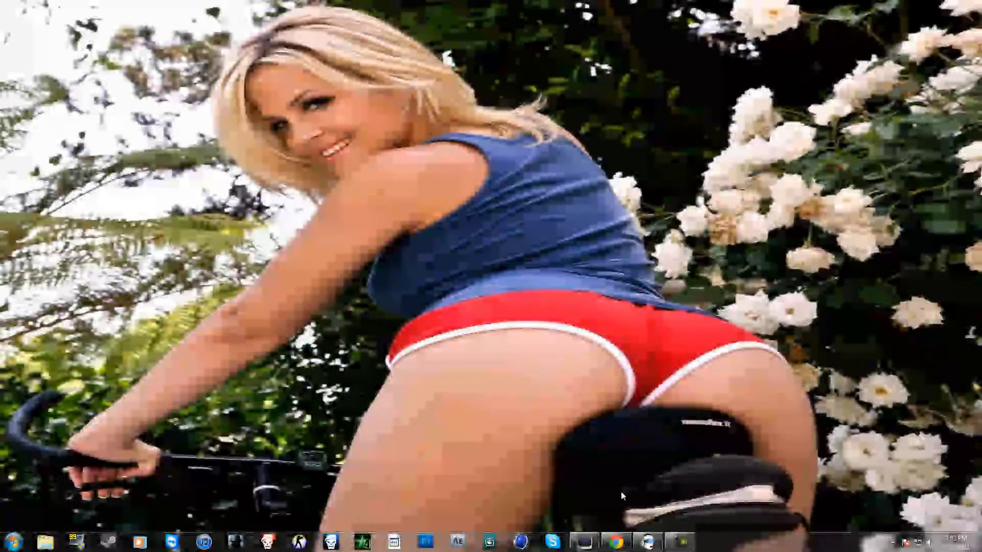
# In Vegas, open COD 4 AK-74U Feed 2.mp4 from E:\Frags-Clips\COD4 Modern Warfare\cod4
pyautogui.click(584, 542)
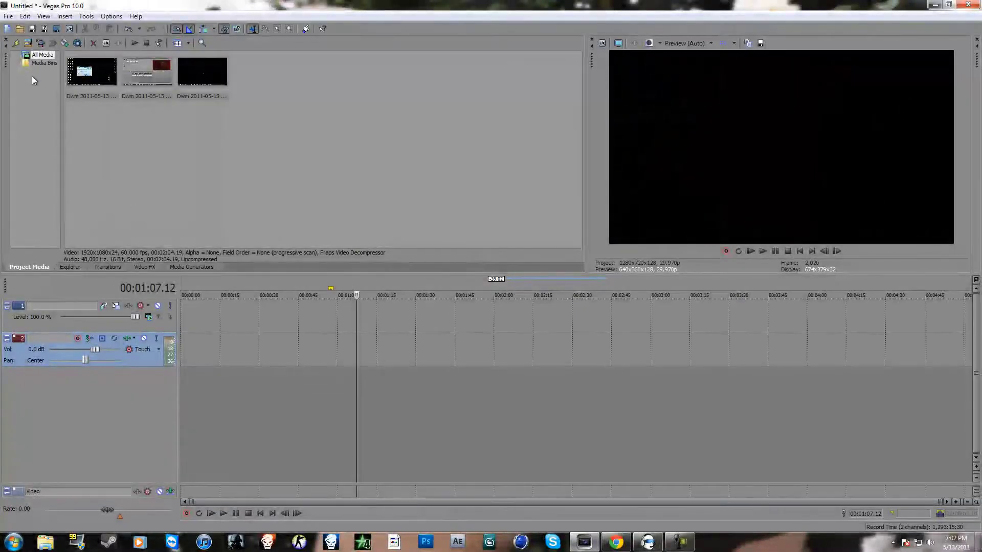
pyautogui.click(8, 16)
pyautogui.click(20, 40)
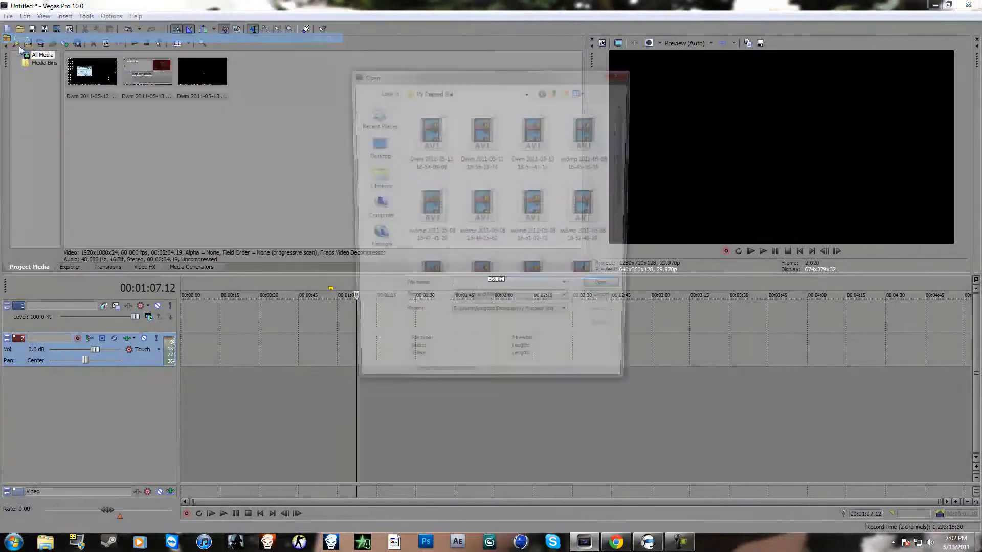
pyautogui.click(373, 204)
pyautogui.doubleClick(440, 156)
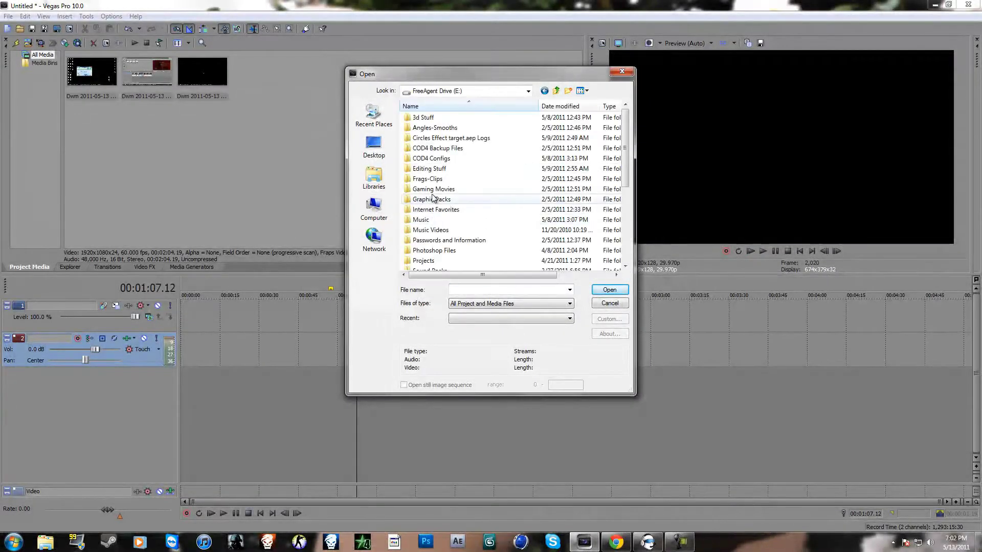
pyautogui.doubleClick(432, 179)
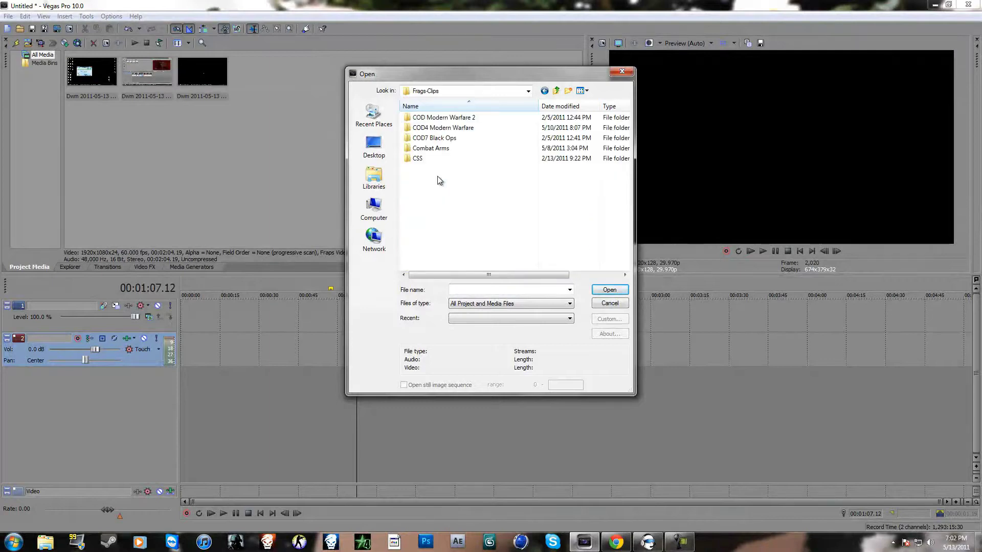
pyautogui.doubleClick(455, 132)
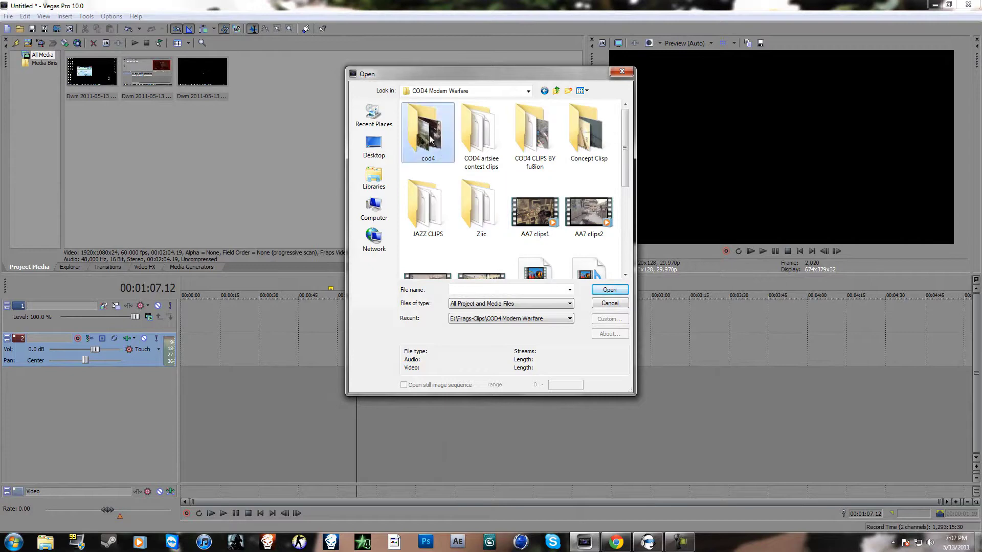
pyautogui.doubleClick(430, 140)
pyautogui.click(508, 136)
pyautogui.click(610, 289)
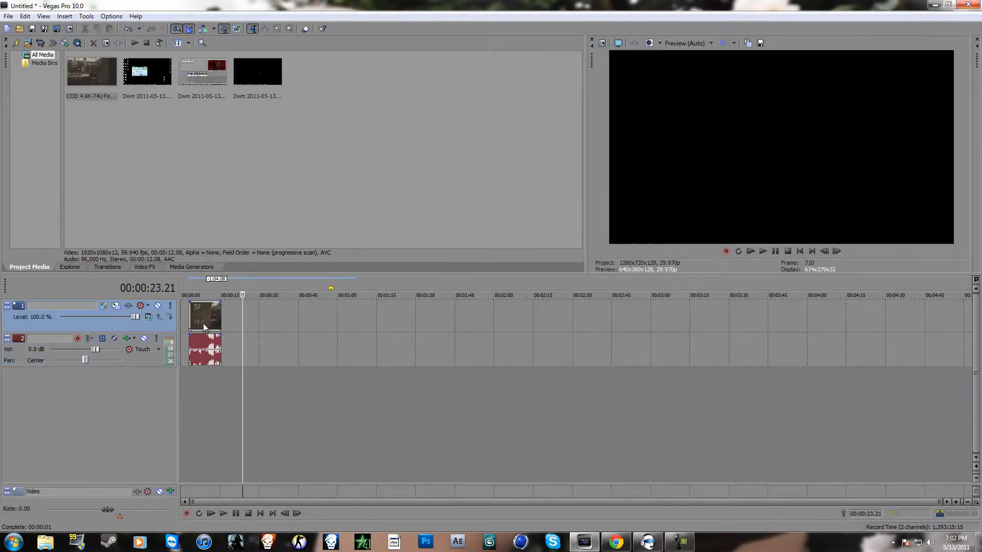
# Split the COD4 clip at 00:00:08.28 and move the first piece left
pyautogui.click(211, 327)
pyautogui.scroll(10, 468, 351)
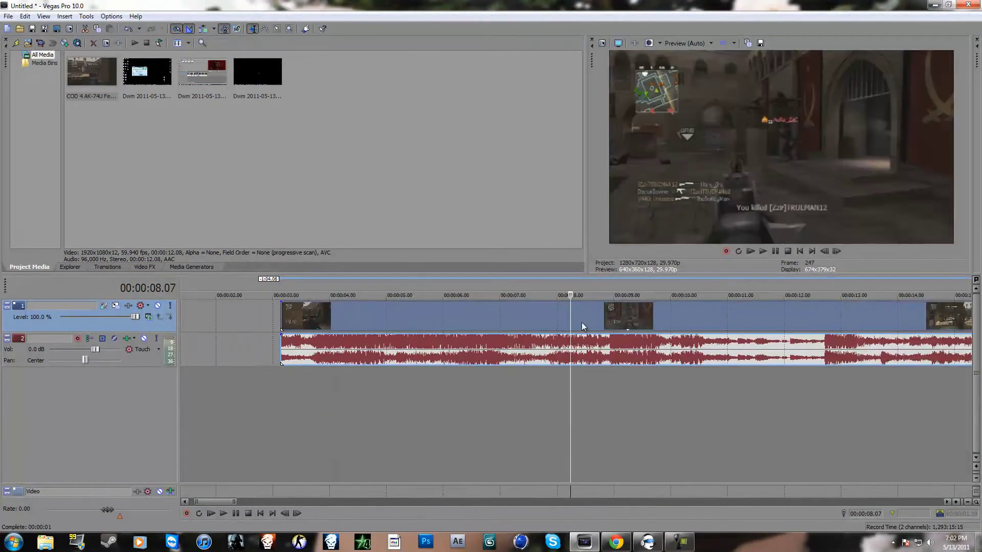
pyautogui.click(610, 320)
pyautogui.press('s')
pyautogui.scroll(-3, 632, 324)
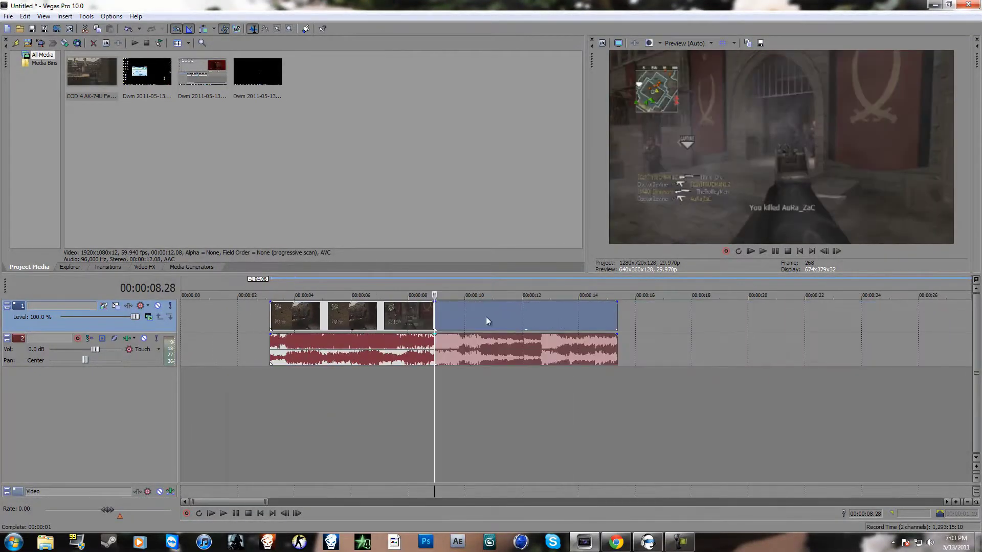
pyautogui.moveTo(376, 314); pyautogui.dragTo(335, 316)
# Split again at 00:00:10.01, shift the short piece left, and open its Video Event FX
pyautogui.click(465, 322)
pyautogui.press('s')
pyautogui.moveTo(448, 326); pyautogui.dragTo(420, 326)
pyautogui.rightClick(420, 326)
pyautogui.click(417, 326)
pyautogui.rightClick(417, 325)
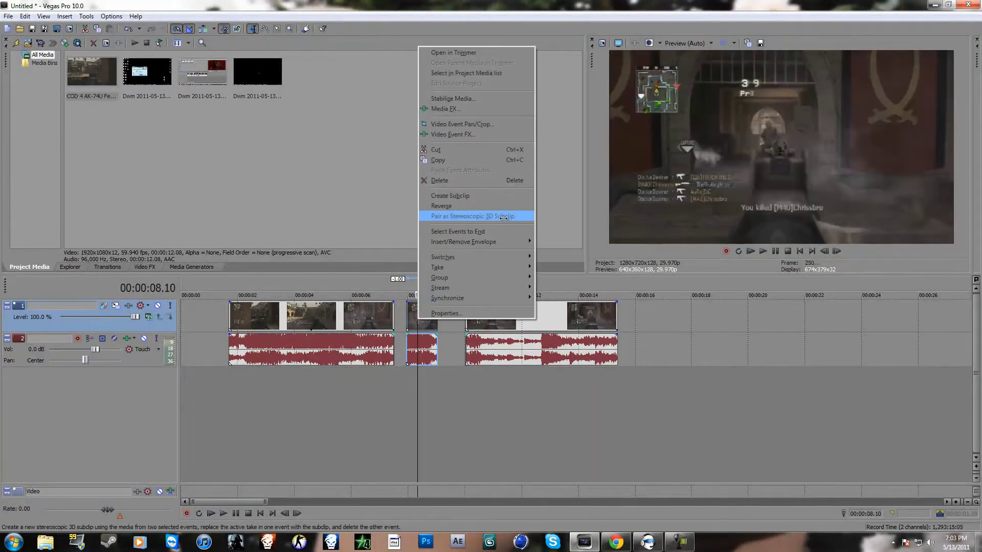
pyautogui.click(453, 134)
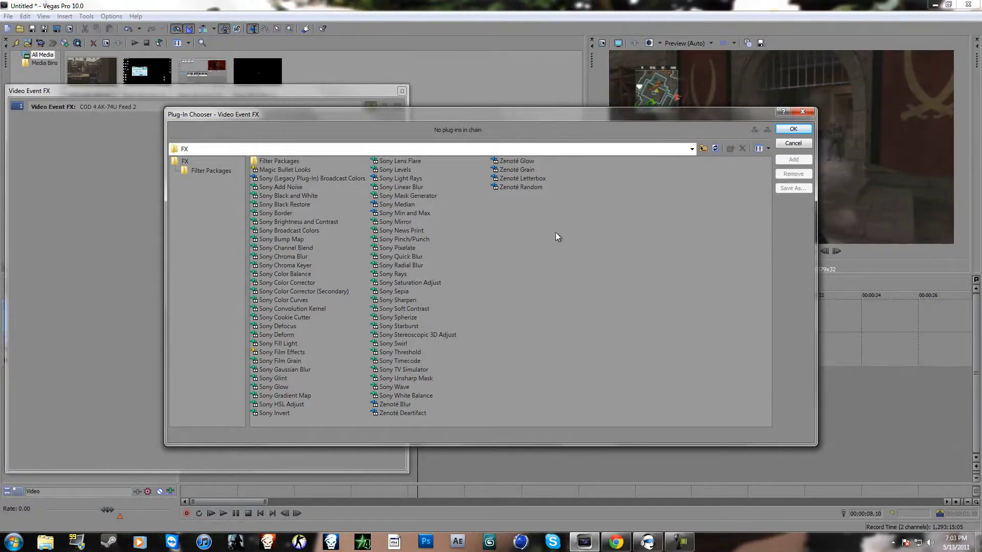
# Apply the Pinch/Punch Medium Punch preset (Amount 0.500) to the short event
pyautogui.click(790, 143)
pyautogui.click(144, 266)
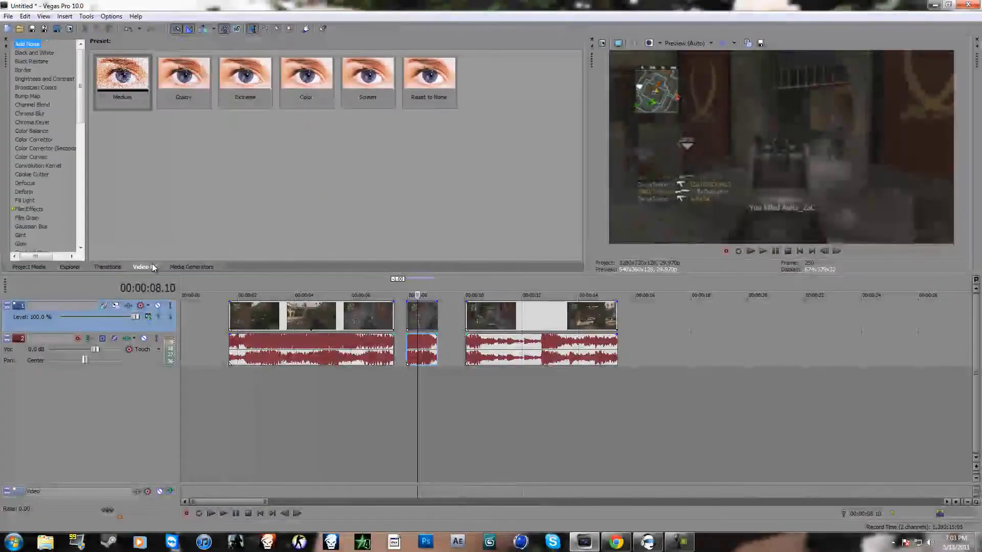
pyautogui.click(11, 165)
pyautogui.scroll(-8, 20, 179)
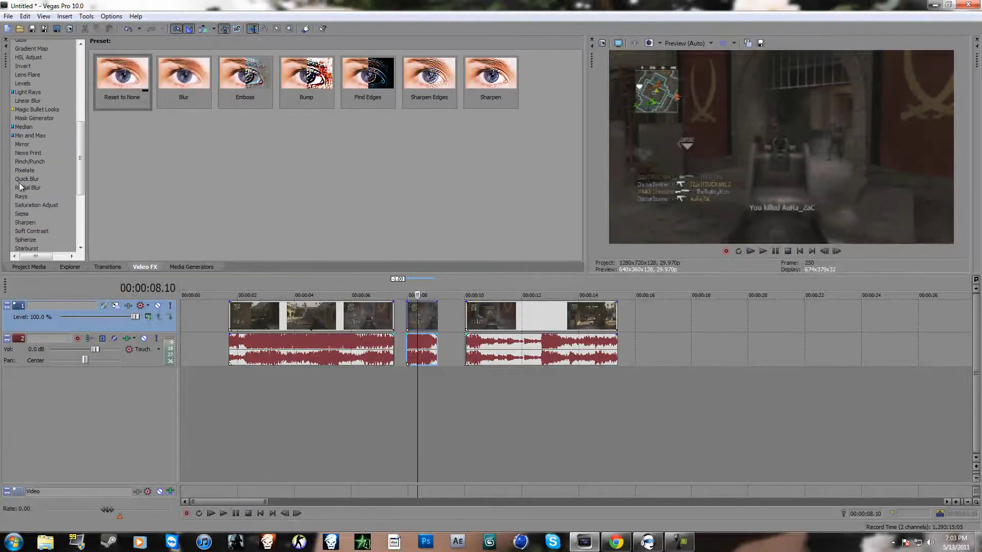
pyautogui.click(35, 161)
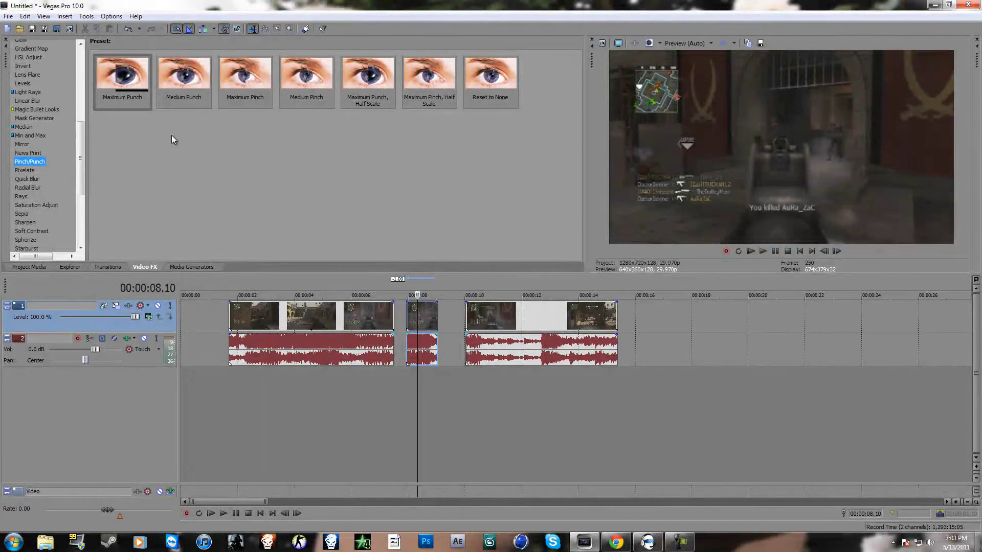
pyautogui.click(185, 83)
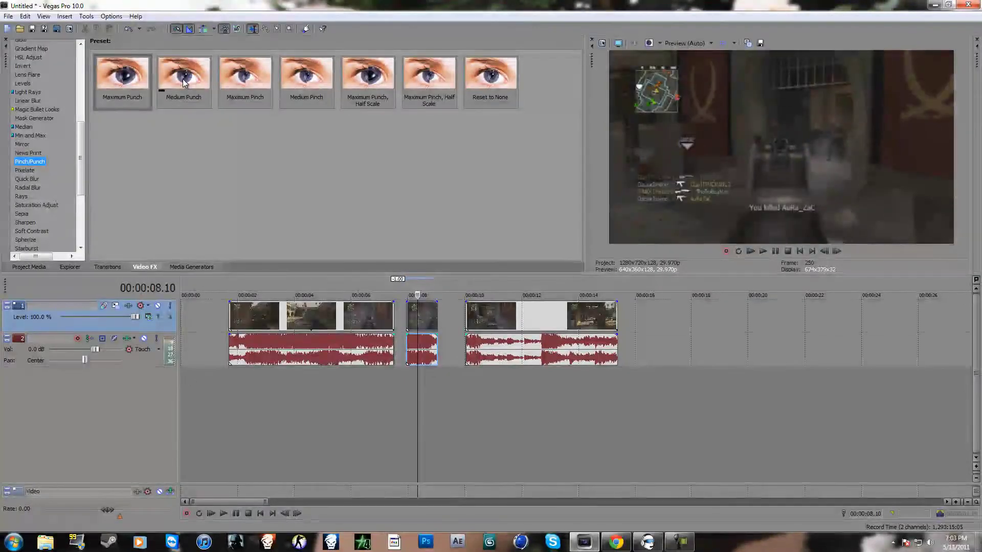
pyautogui.moveTo(398, 271); pyautogui.dragTo(429, 319)
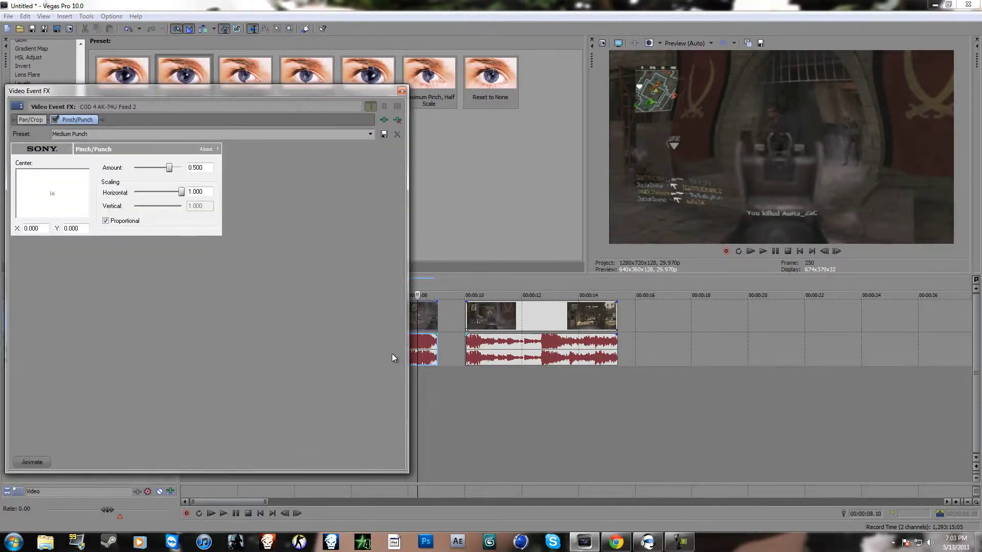
# Keyframe the Pinch/Punch Amount down to 0 at 00:00:00.24, then close the FX window
pyautogui.click(31, 462)
pyautogui.moveTo(200, 377); pyautogui.dragTo(314, 374)
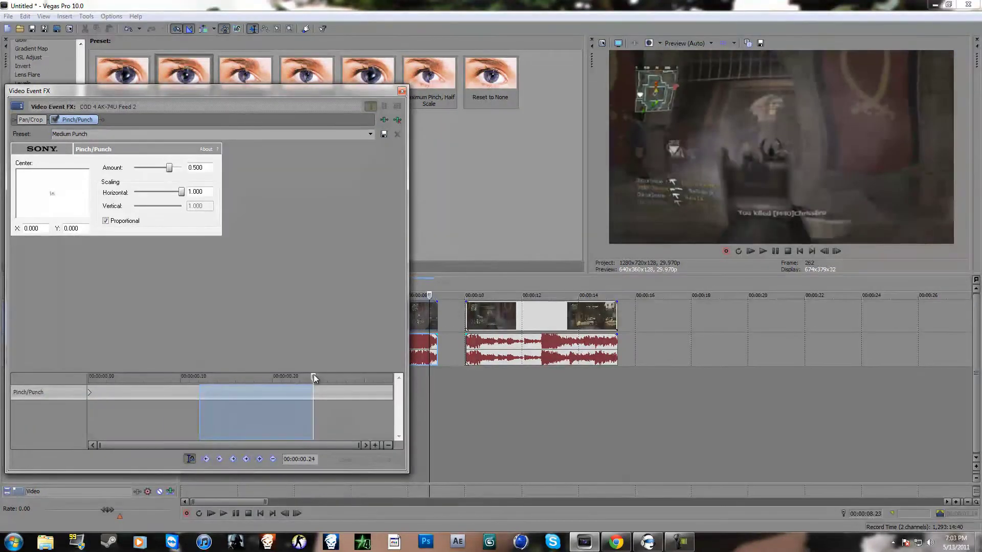
pyautogui.click(314, 374)
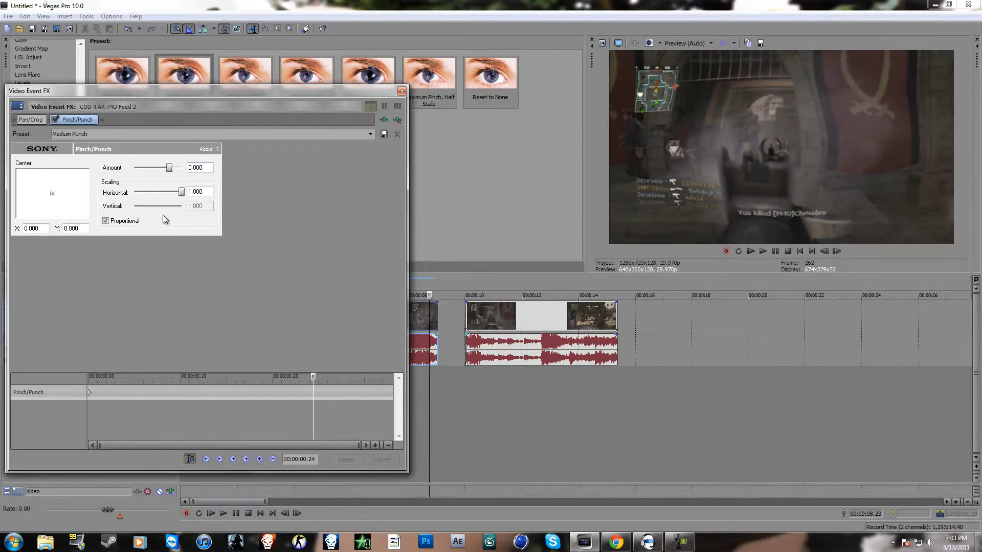
pyautogui.click(259, 459)
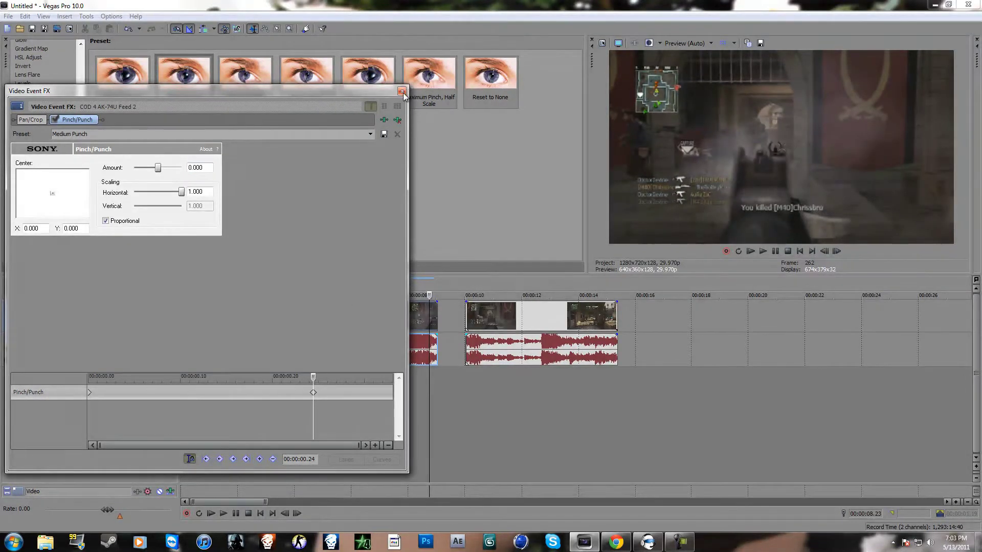
pyautogui.click(402, 92)
pyautogui.moveTo(447, 389); pyautogui.dragTo(395, 385)
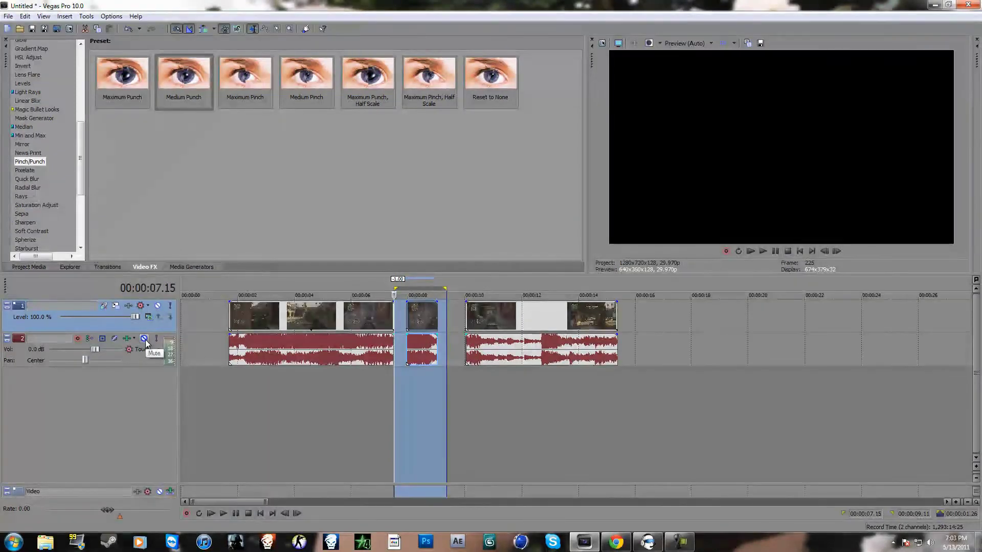
# Mute audio track 2, butt the opening clips against the cut section, and preview
pyautogui.click(144, 338)
pyautogui.click(223, 513)
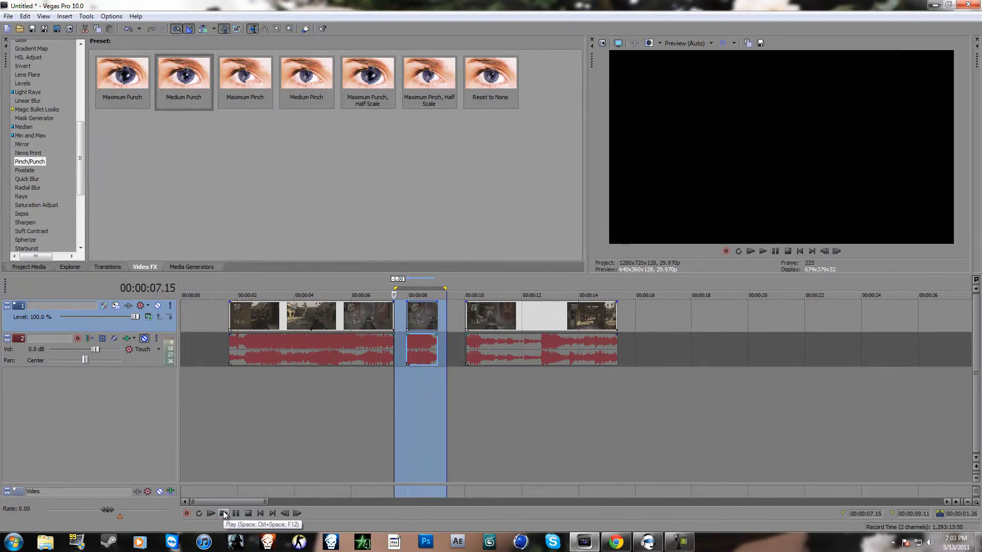
pyautogui.moveTo(366, 317)
pyautogui.mouseDown()
pyautogui.moveTo(385, 317)
pyautogui.moveTo(369, 315)
pyautogui.mouseUp()
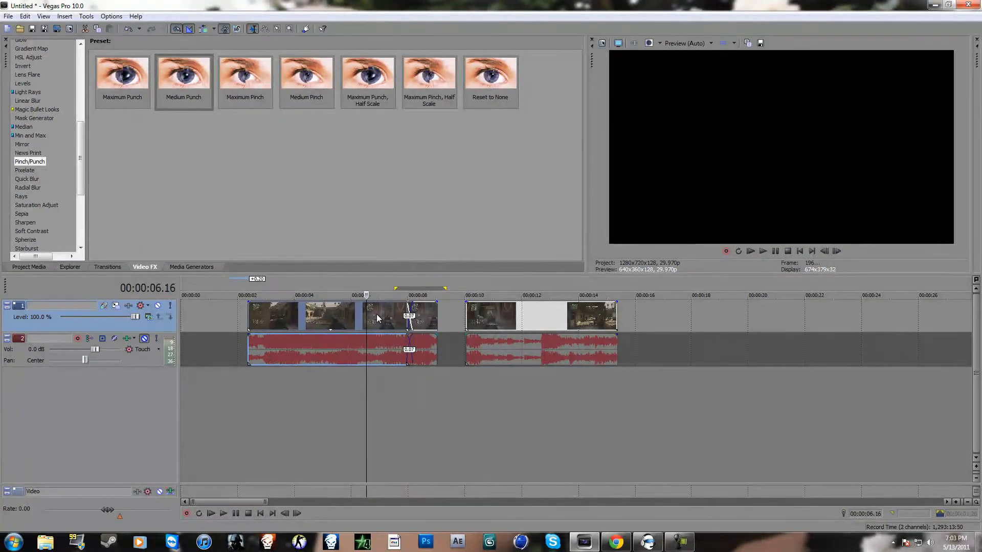
pyautogui.moveTo(441, 370); pyautogui.dragTo(359, 380)
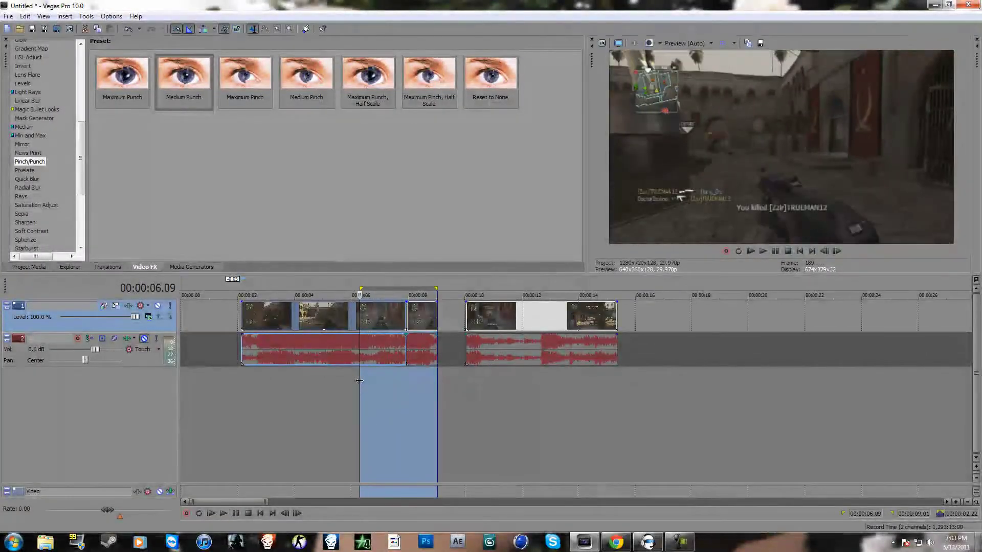
pyautogui.press('space')
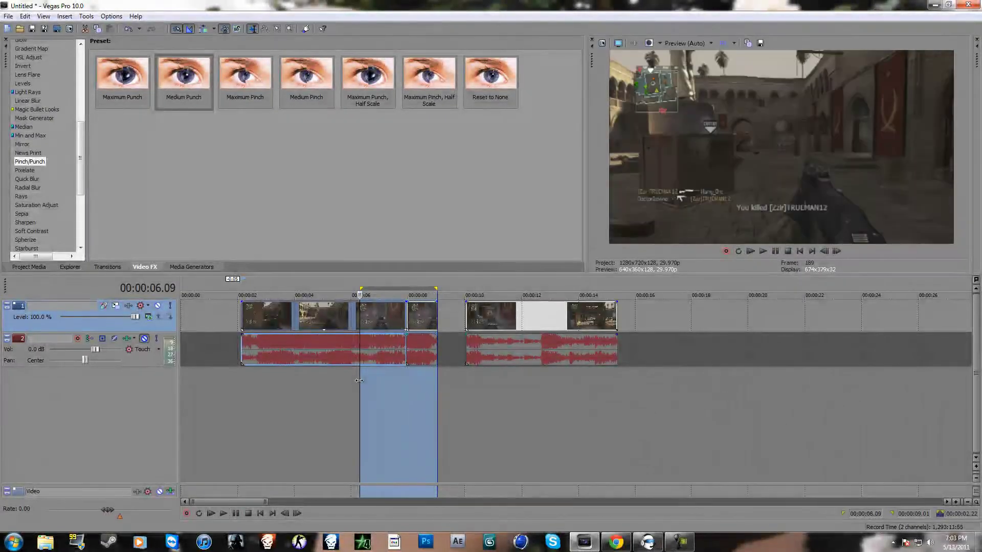
# Scrub through the short cut clip, then play back from just before 12 seconds
pyautogui.click(408, 319)
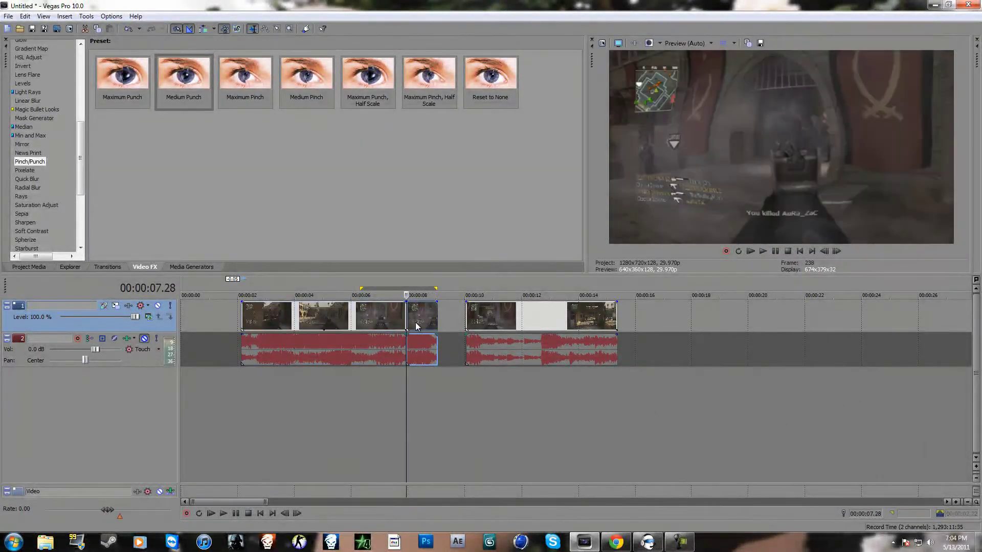
pyautogui.click(416, 325)
pyautogui.click(423, 325)
pyautogui.click(432, 324)
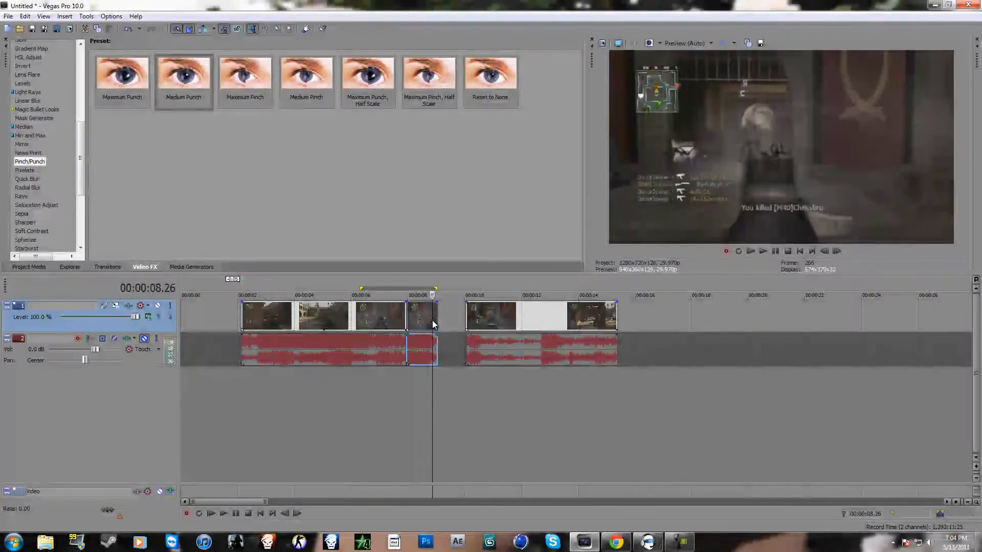
pyautogui.click(534, 317)
pyautogui.scroll(-2, 545, 323)
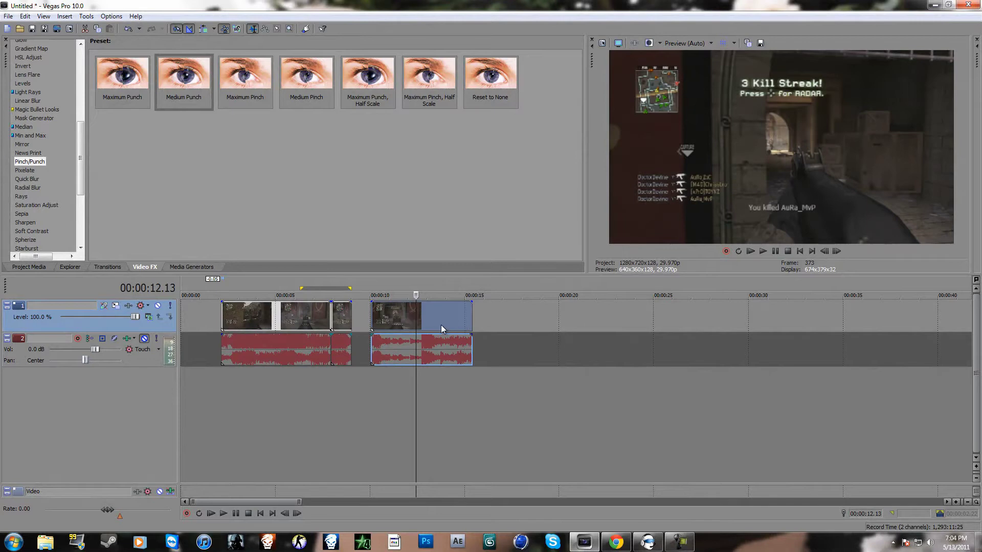
pyautogui.click(406, 320)
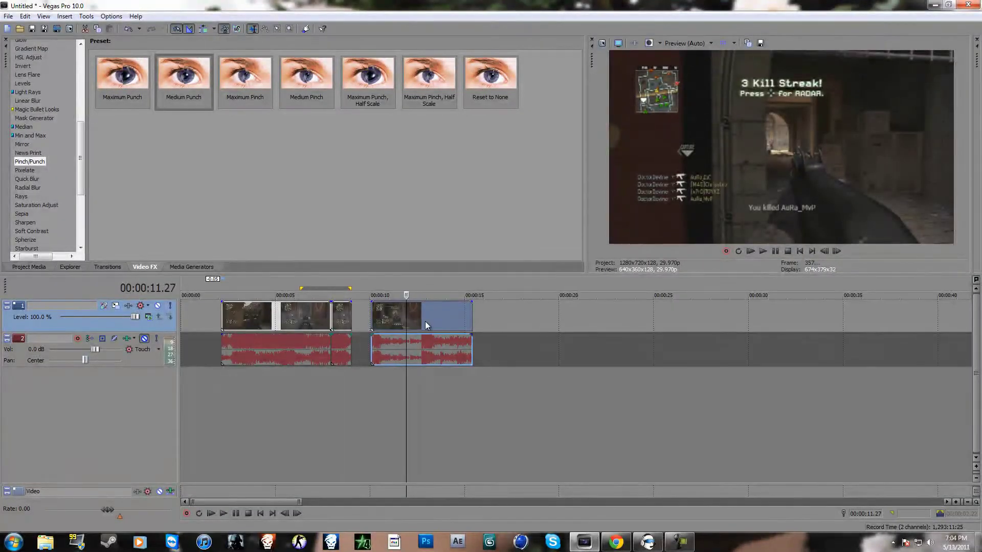
pyautogui.press('space')
# Apply the Wave 'Large' preset to the cut clip at 8 seconds
pyautogui.scroll(-4, 33, 195)
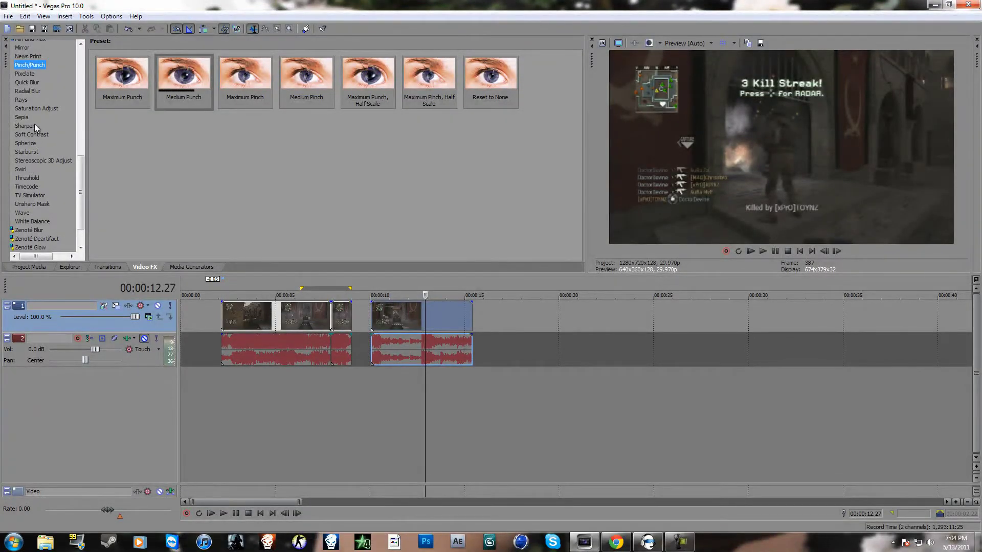
pyautogui.scroll(-2, 34, 164)
pyautogui.click(23, 191)
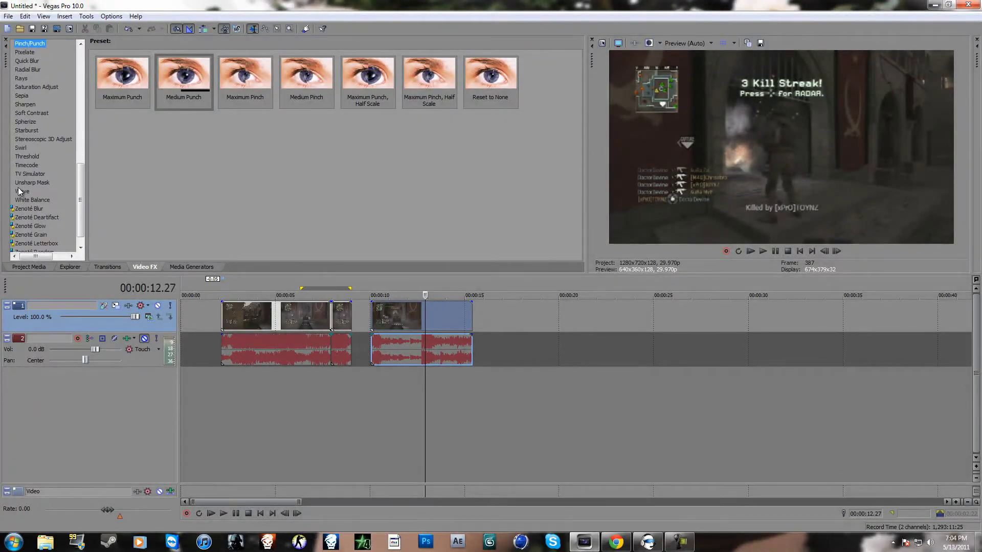
pyautogui.moveTo(183, 76); pyautogui.dragTo(332, 321)
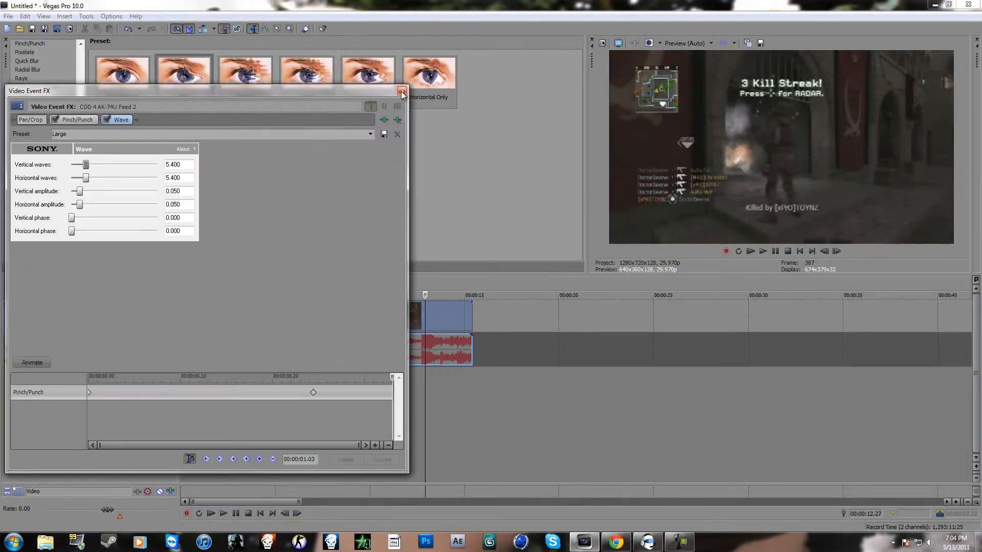
pyautogui.click(402, 91)
pyautogui.click(335, 318)
# Set Wave vertical waves 2.470 and horizontal 1.330, then remove the Wave effect
pyautogui.scroll(3, 395, 336)
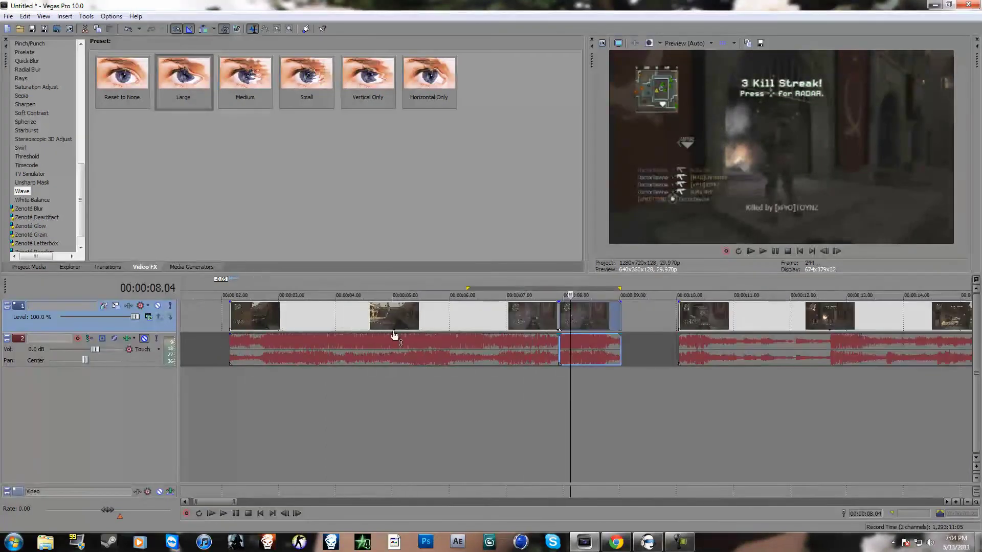
pyautogui.click(558, 329)
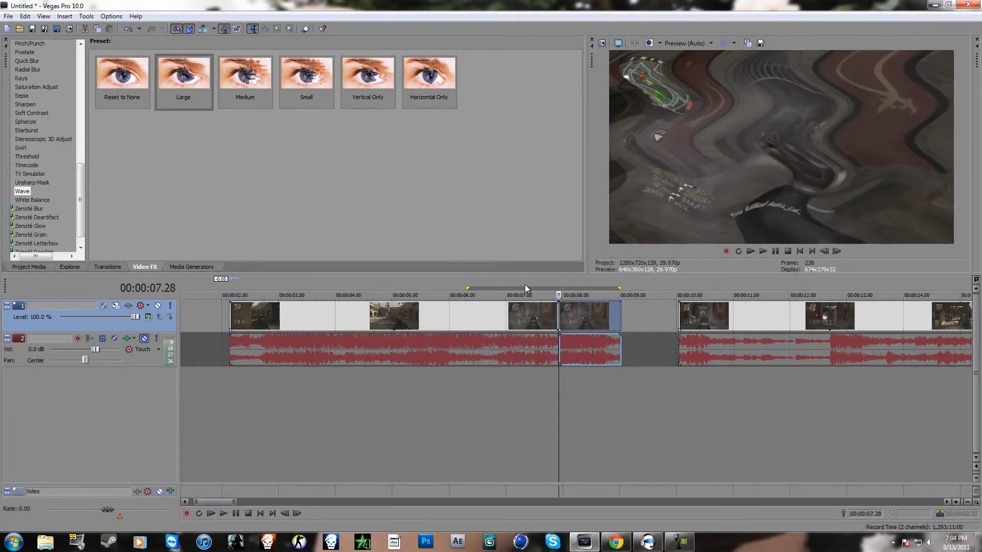
pyautogui.rightClick(571, 308)
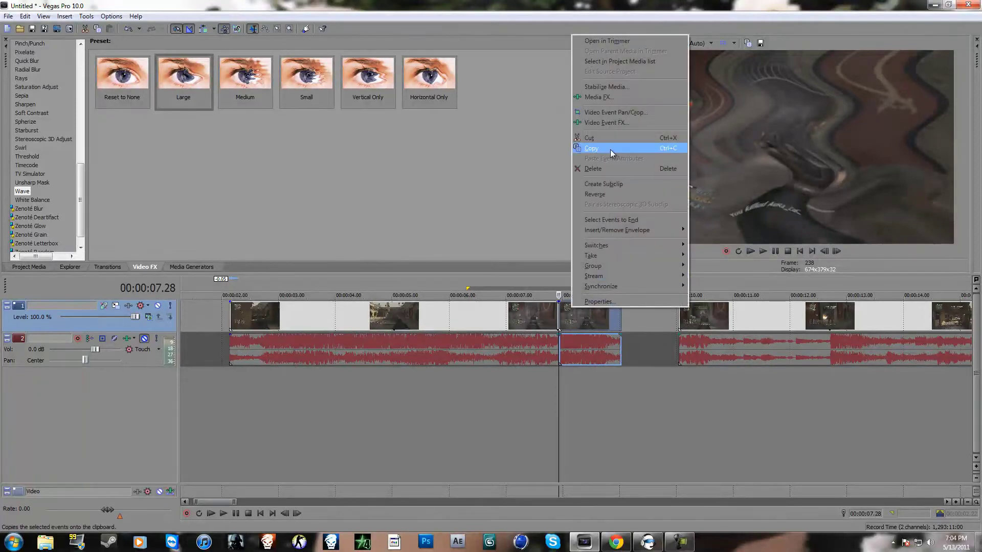
pyautogui.click(622, 122)
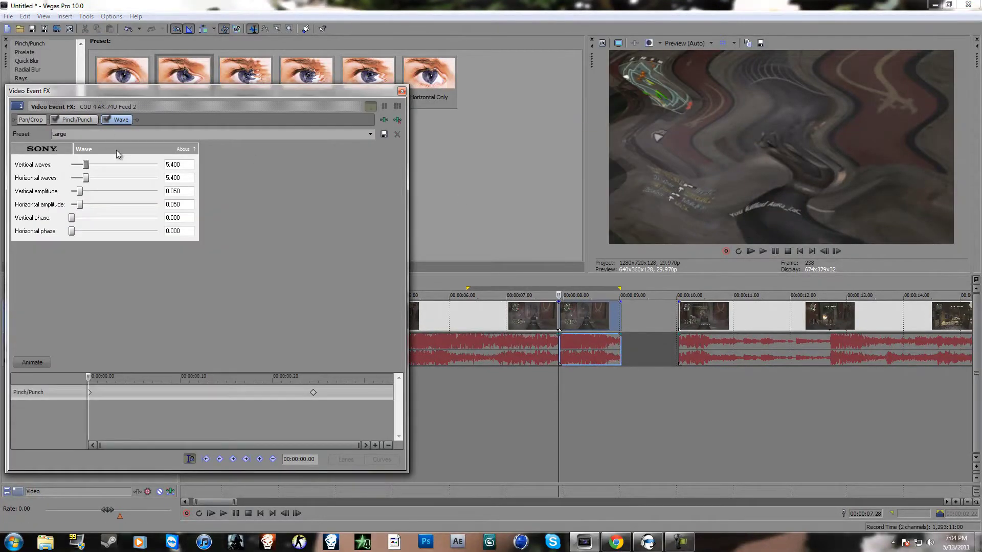
pyautogui.moveTo(85, 165); pyautogui.dragTo(80, 192)
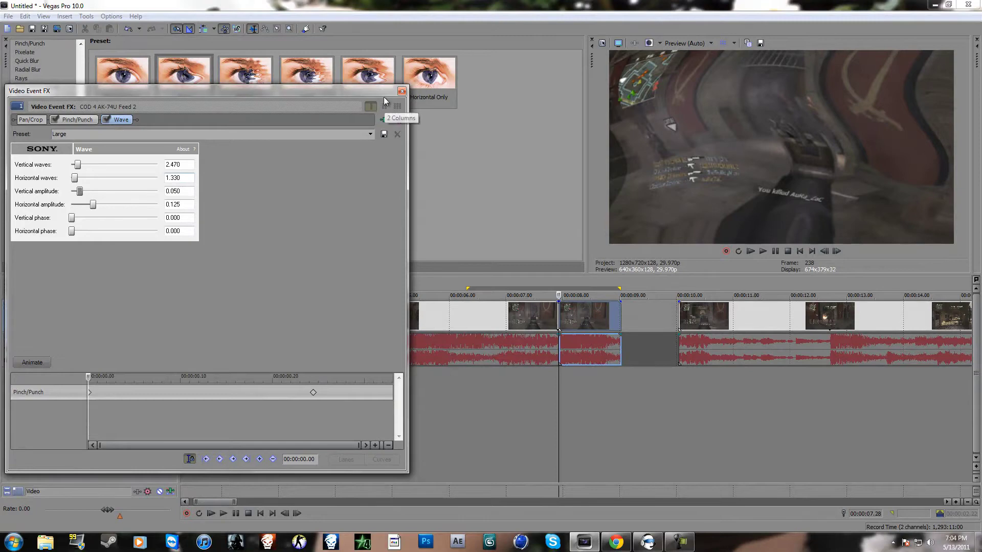
pyautogui.click(397, 121)
pyautogui.click(402, 91)
pyautogui.click(27, 165)
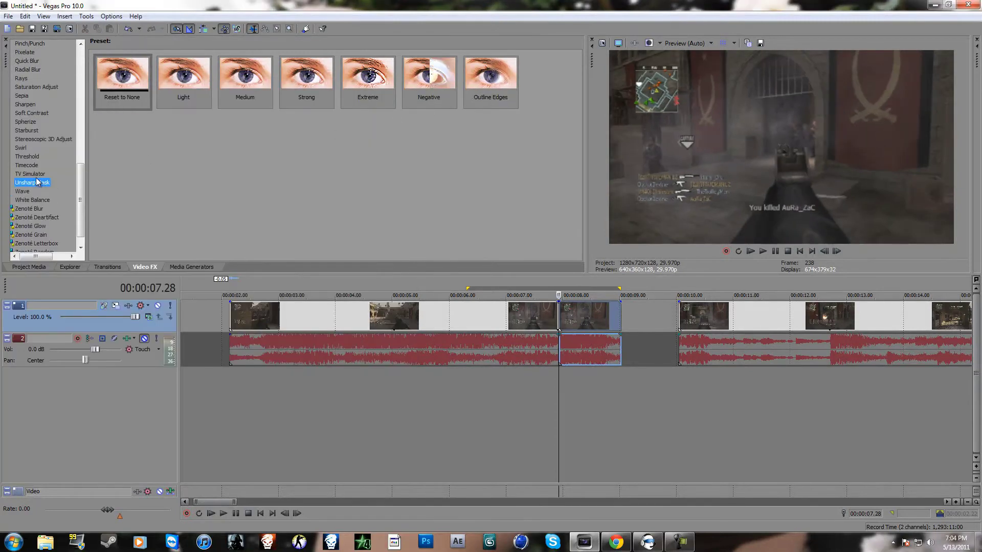
pyautogui.click(26, 148)
pyautogui.click(39, 131)
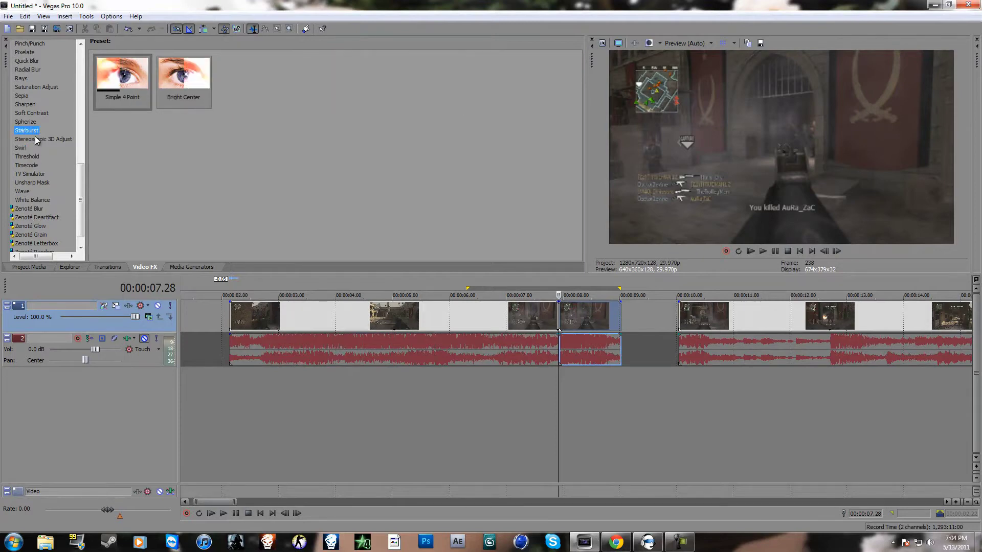
pyautogui.click(34, 123)
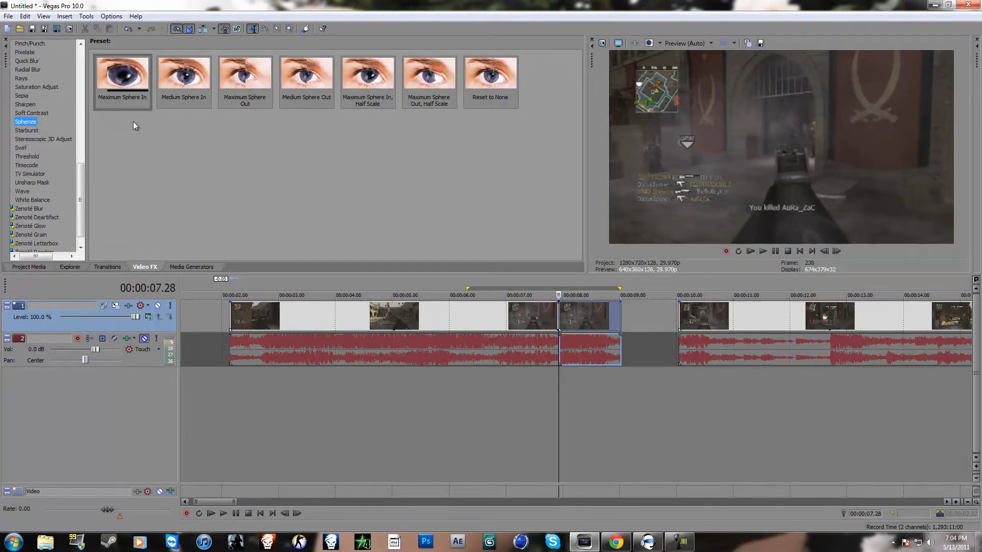
pyautogui.moveTo(197, 83); pyautogui.dragTo(548, 308)
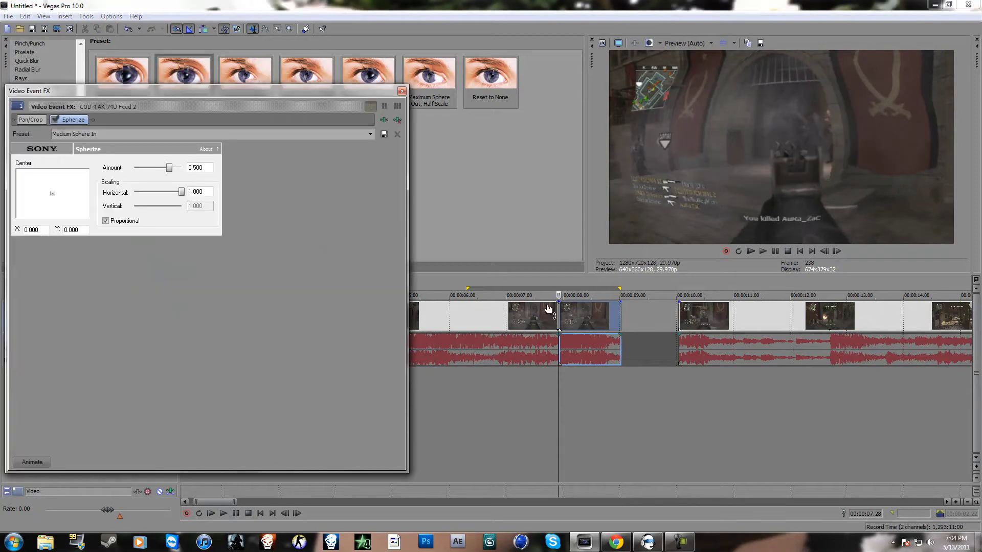
pyautogui.hotkey('ctrl', 'z')
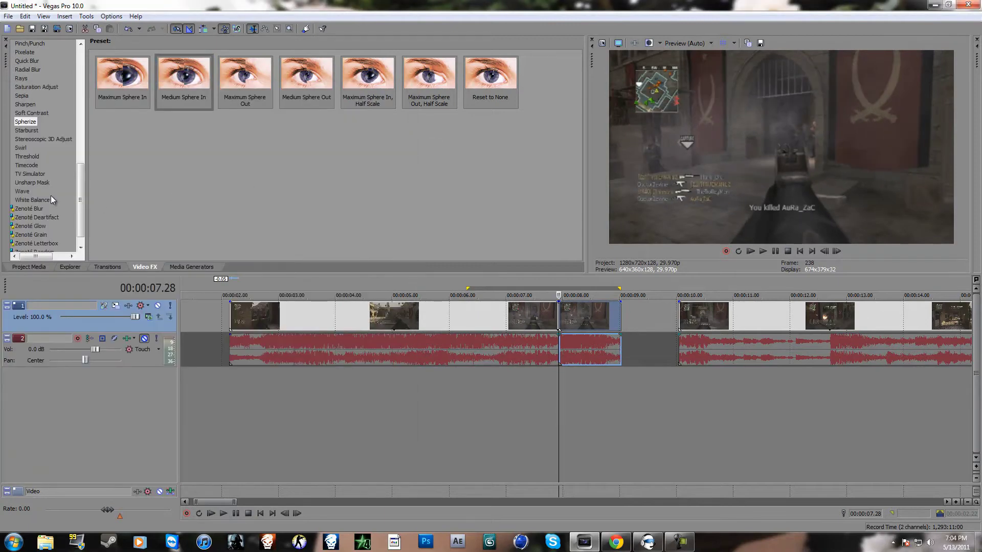
pyautogui.scroll(-1, 49, 193)
pyautogui.scroll(10, 48, 215)
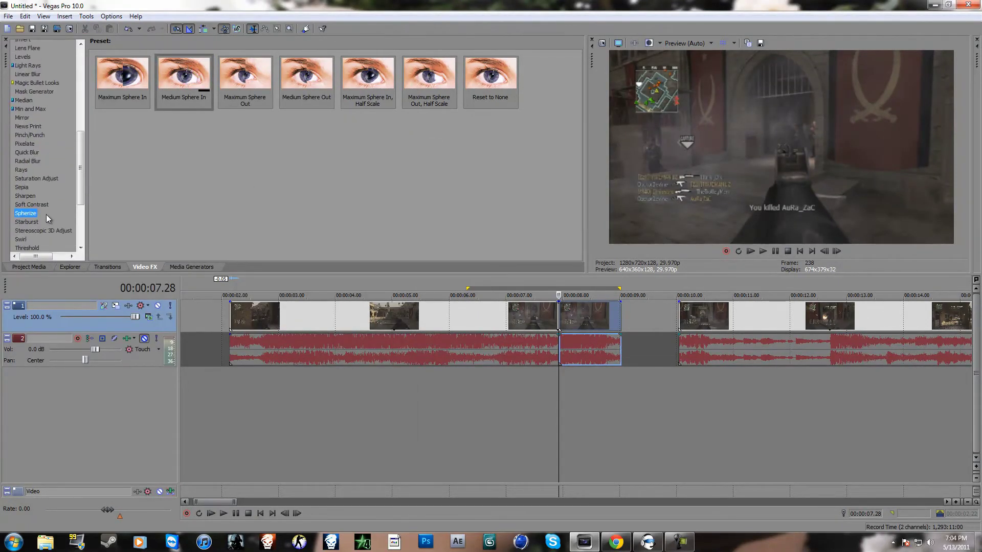
pyautogui.scroll(4, 47, 222)
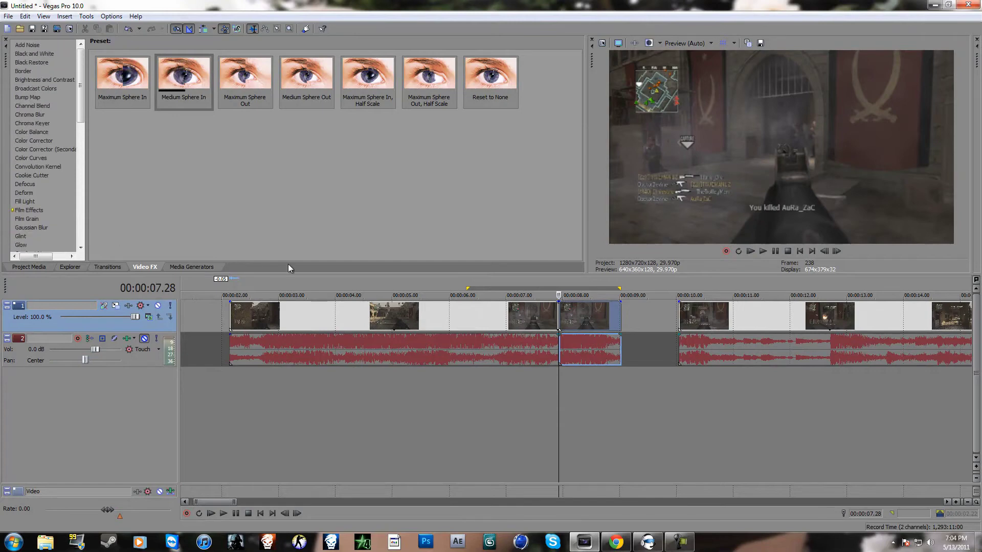
pyautogui.scroll(-2, 651, 386)
pyautogui.click(591, 396)
pyautogui.scroll(-5, 591, 396)
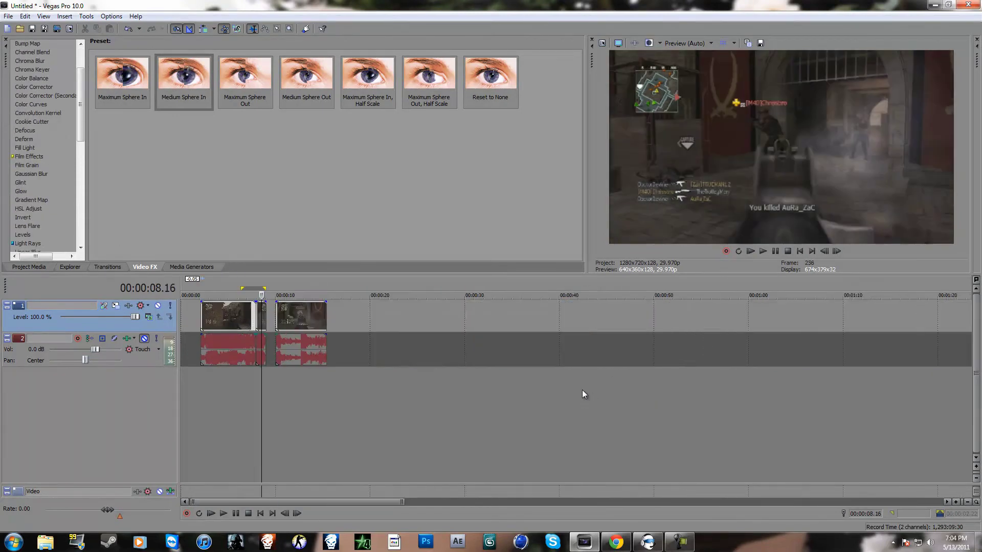
pyautogui.click(296, 317)
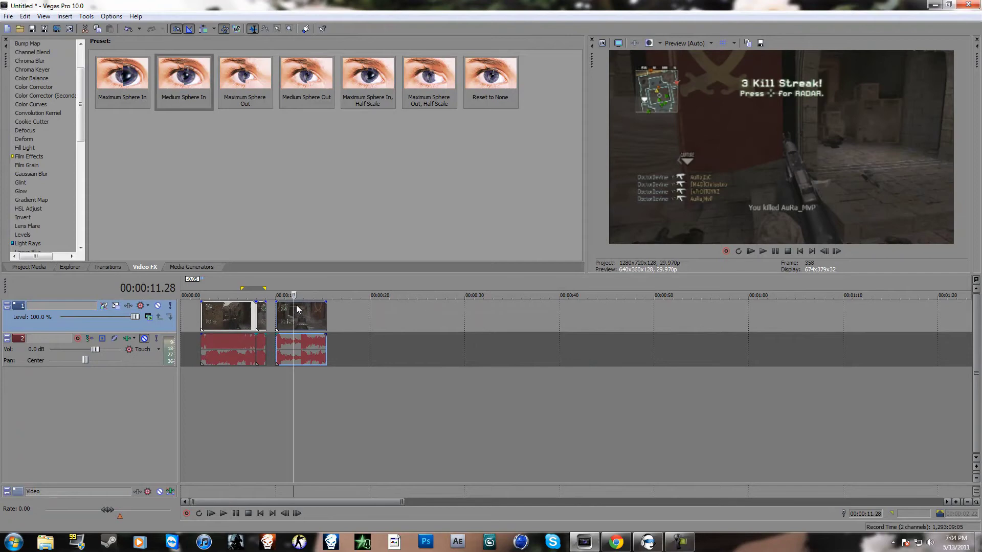
pyautogui.scroll(5, 338, 321)
pyautogui.click(330, 315)
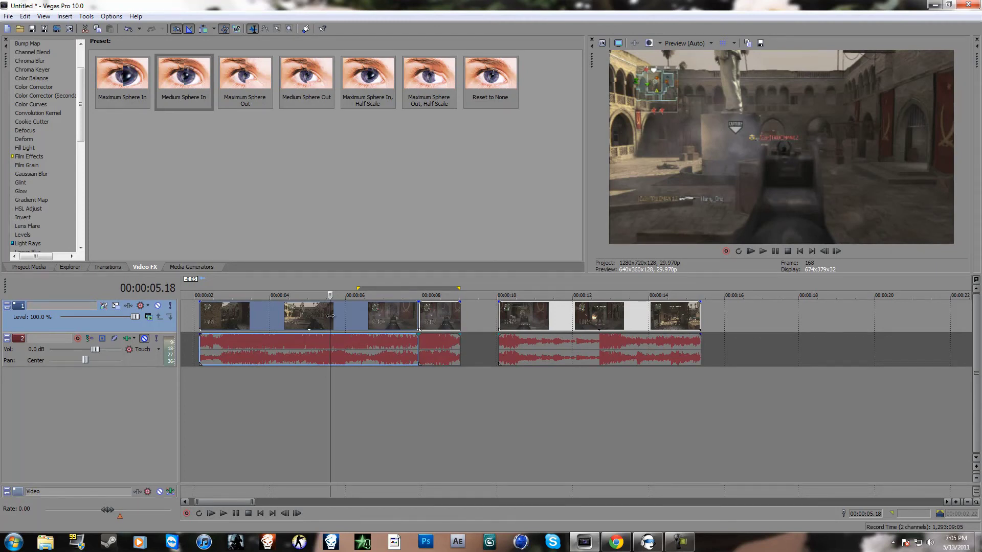
pyautogui.click(537, 311)
pyautogui.scroll(-3, 572, 318)
pyautogui.click(287, 310)
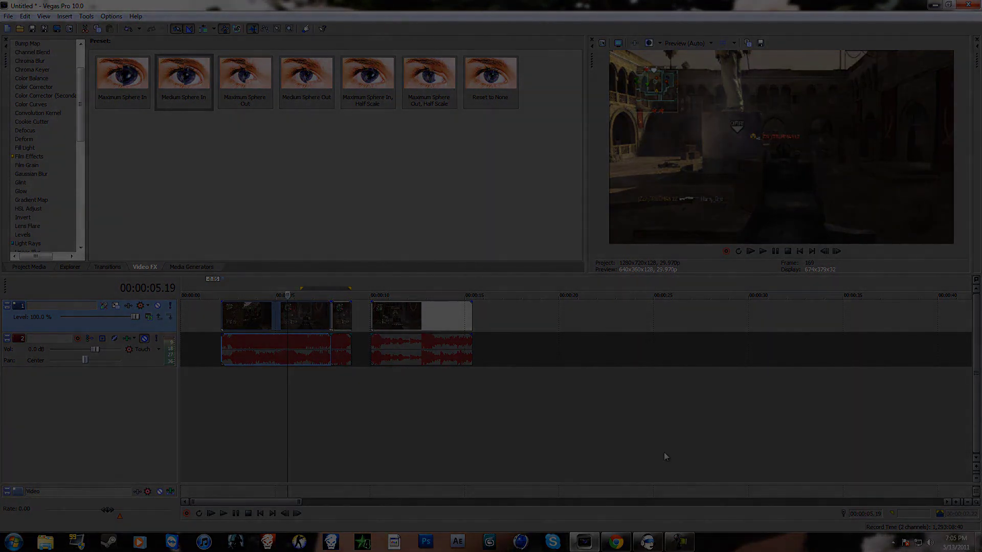
pyautogui.click(680, 542)
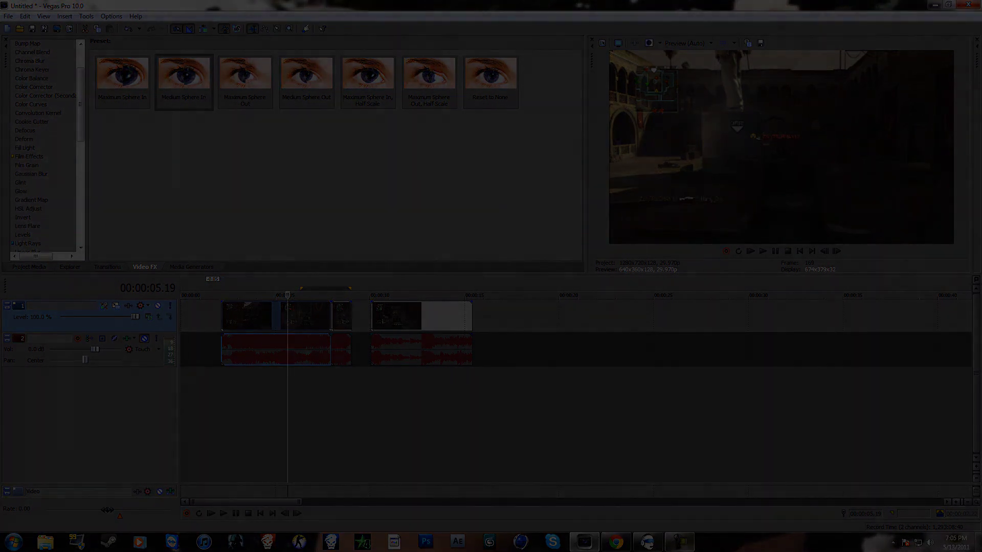